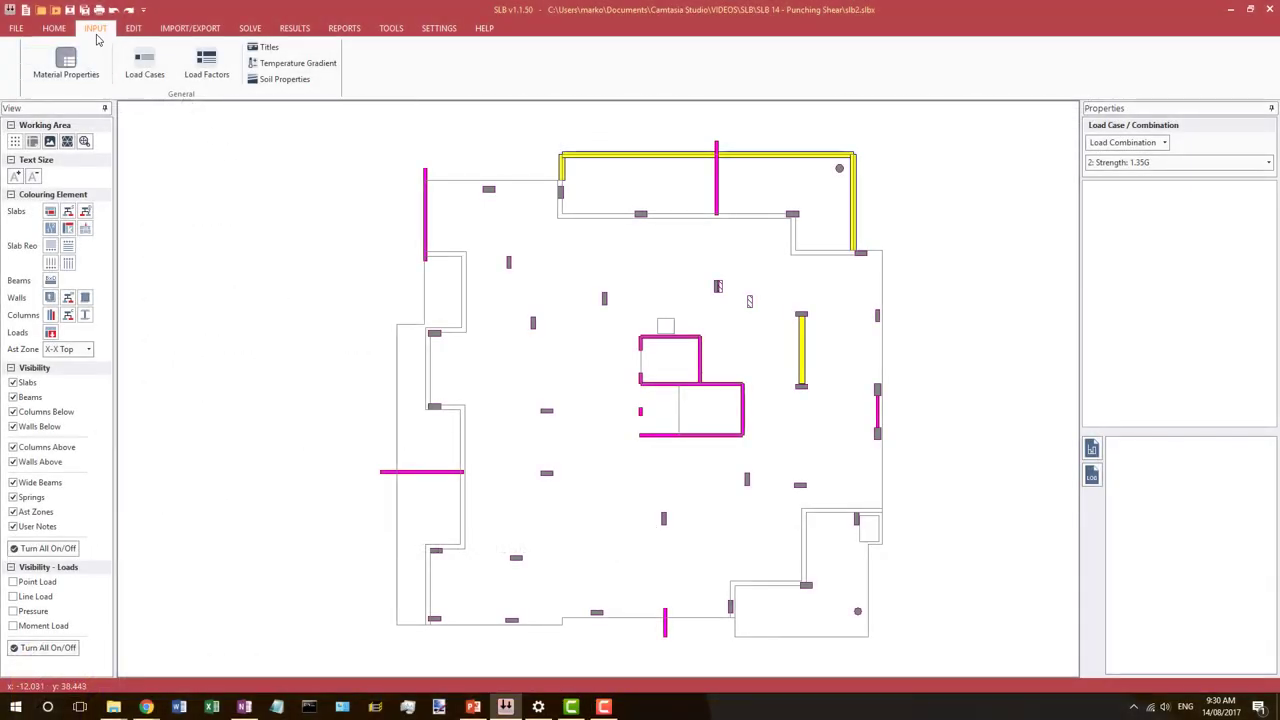
- Review the punching shear and slab concrete material properties without changing anything
left_click(78, 64)
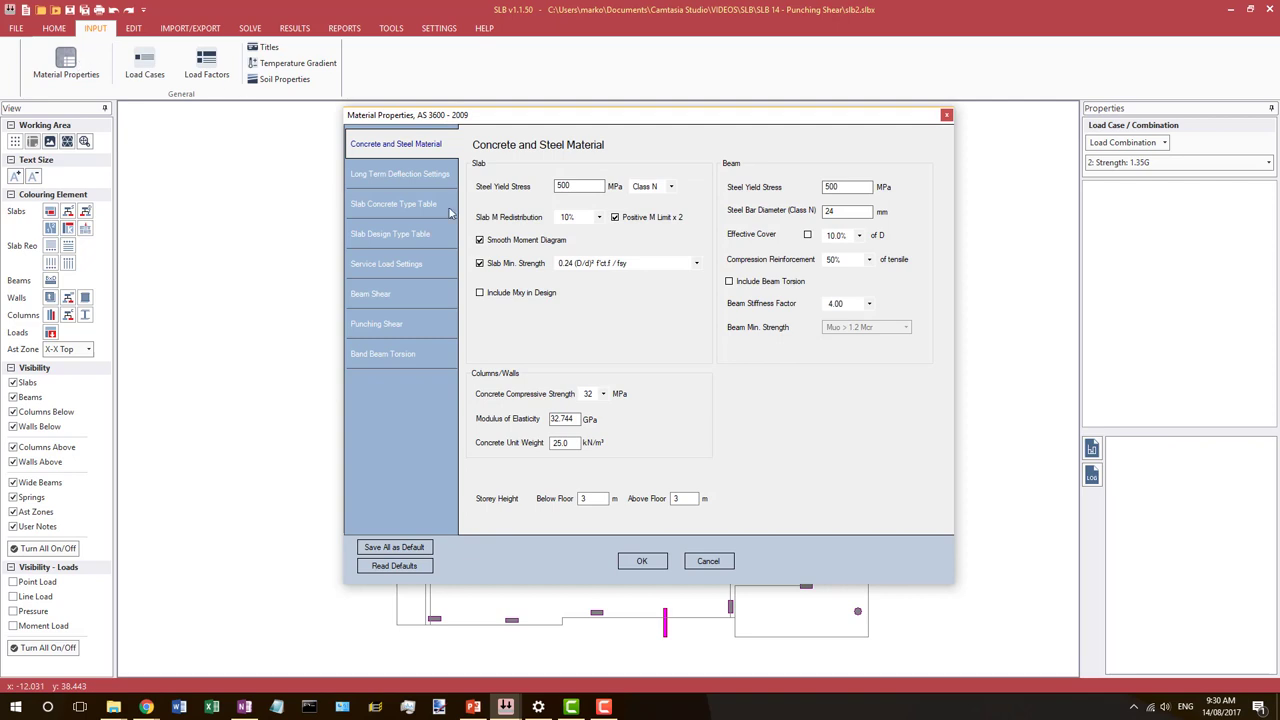
left_click(393, 325)
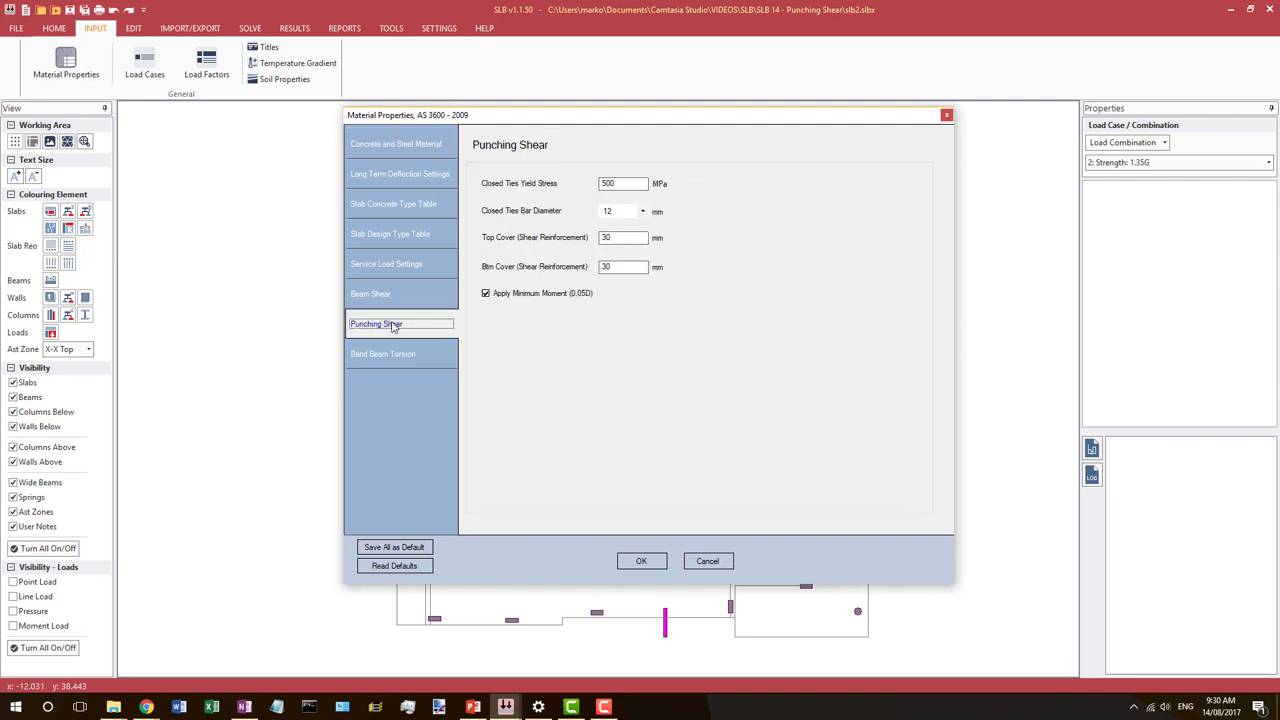
left_click(399, 204)
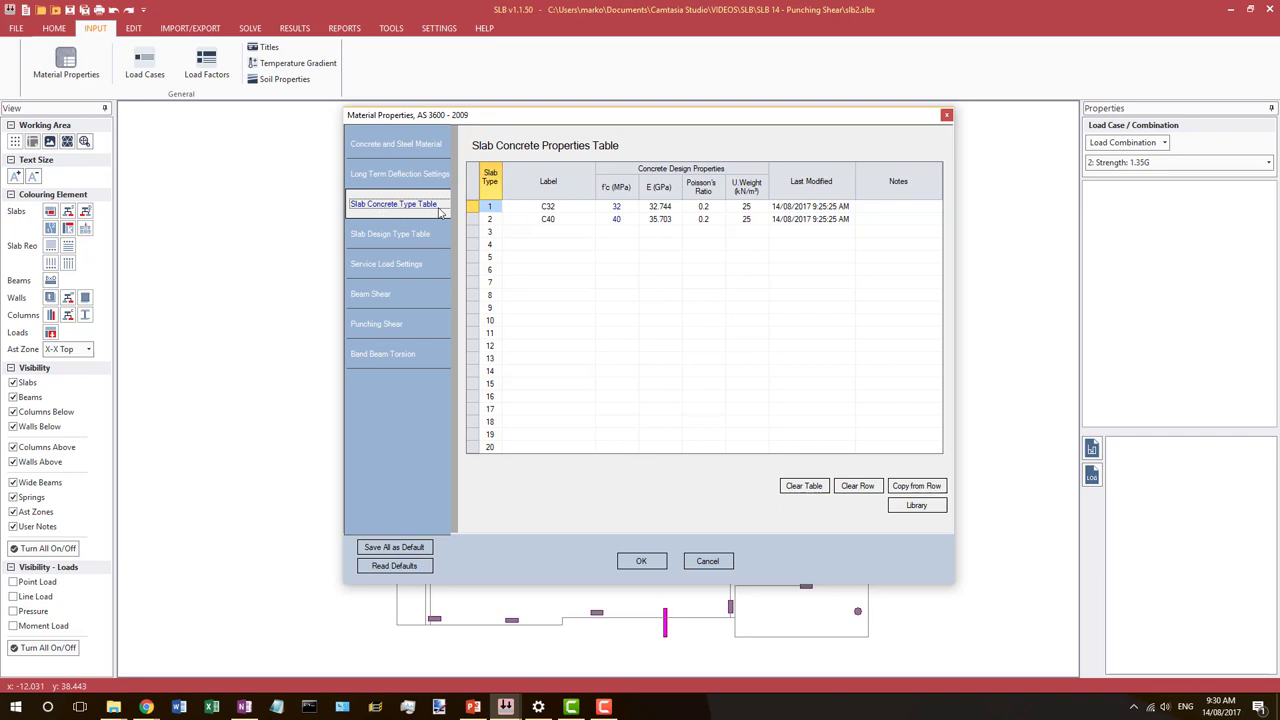
left_click(376, 325)
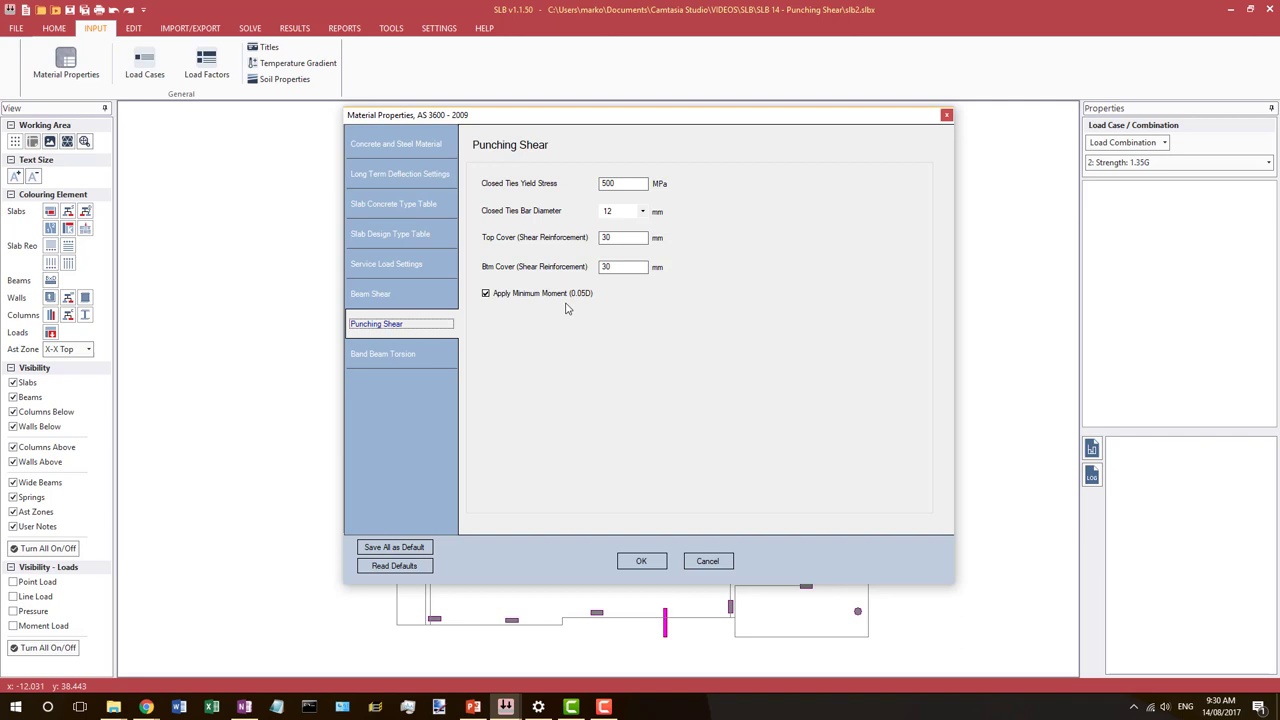
left_click(710, 563)
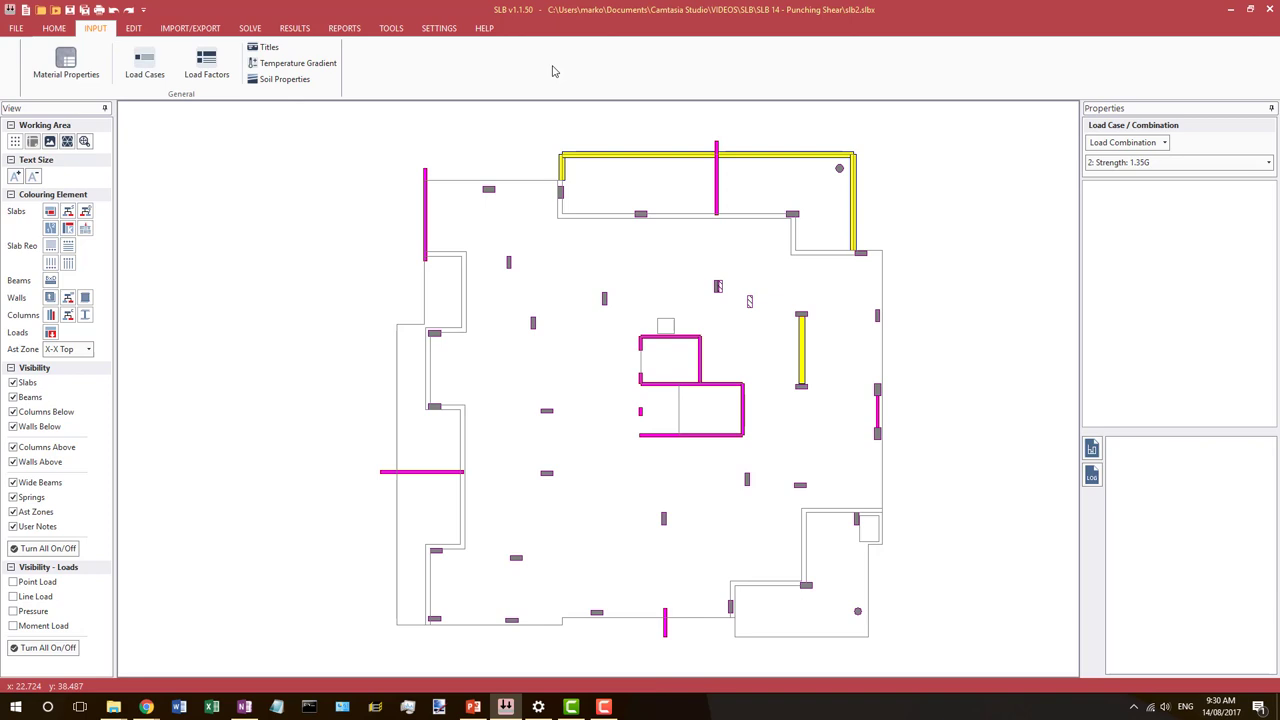
- Bring up the analysis results tools and keep the 2: Strength: 1.35G load combination
left_click(250, 28)
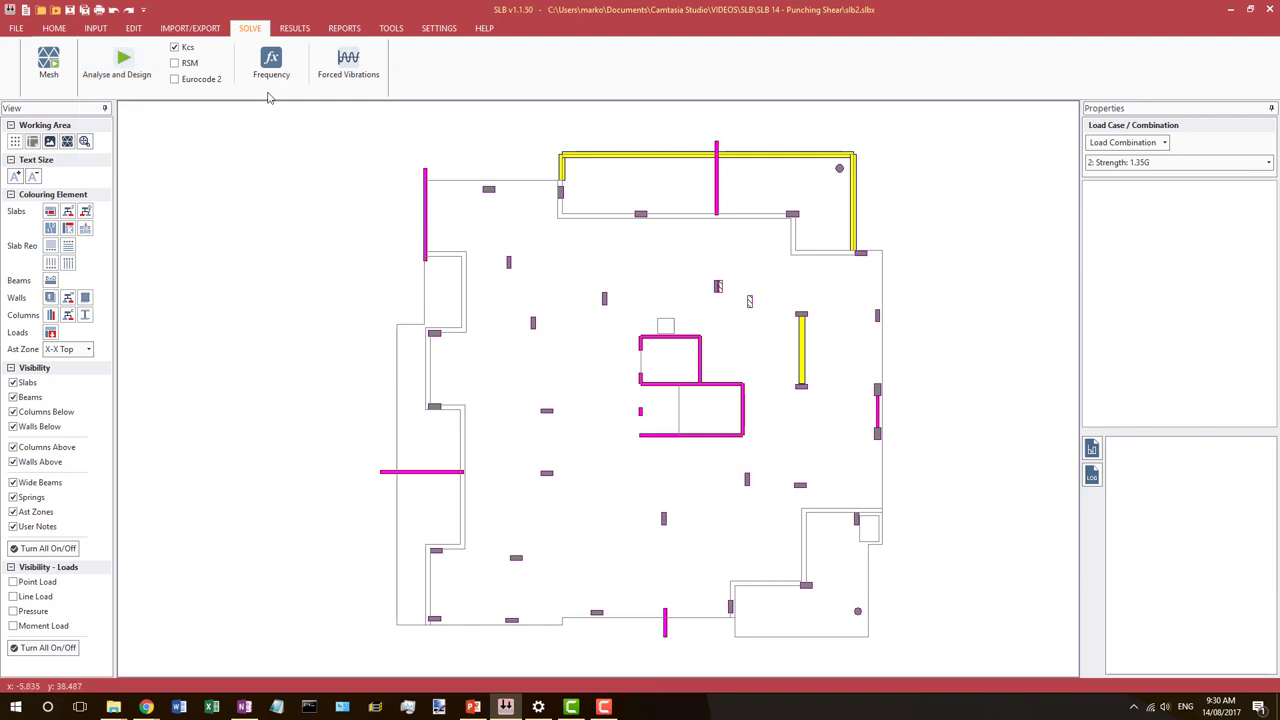
left_click(296, 31)
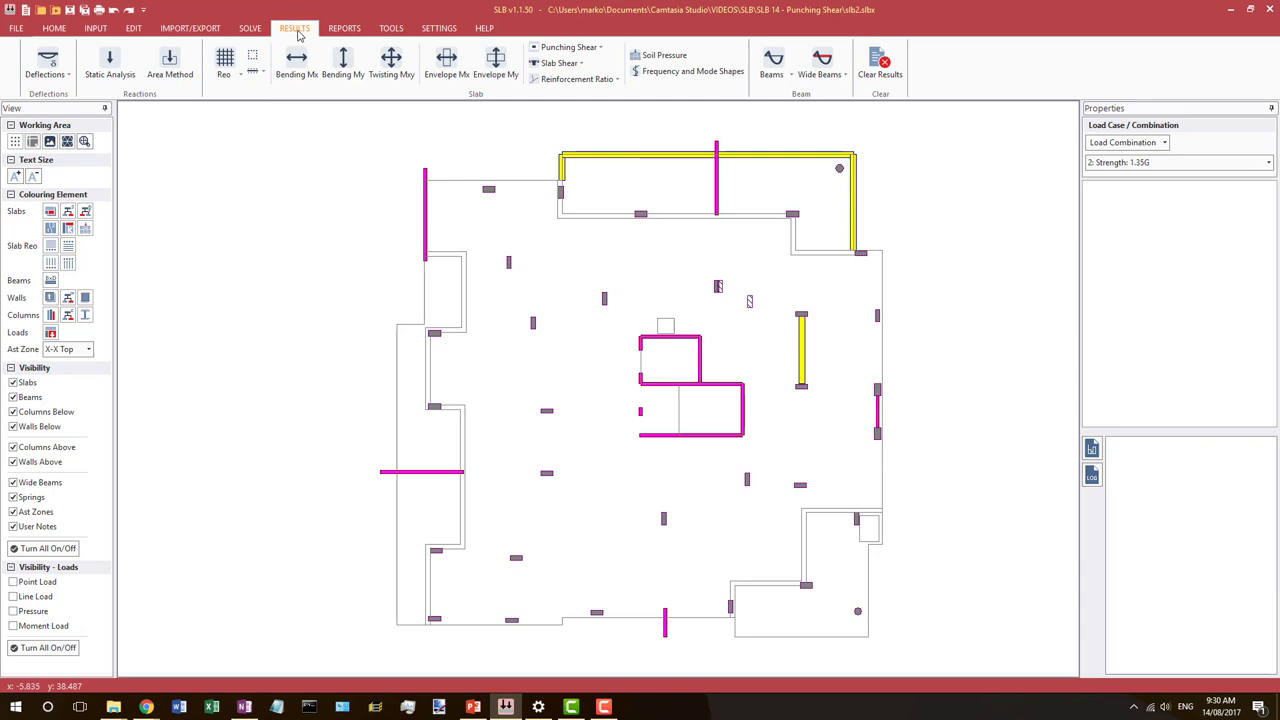
left_click(603, 48)
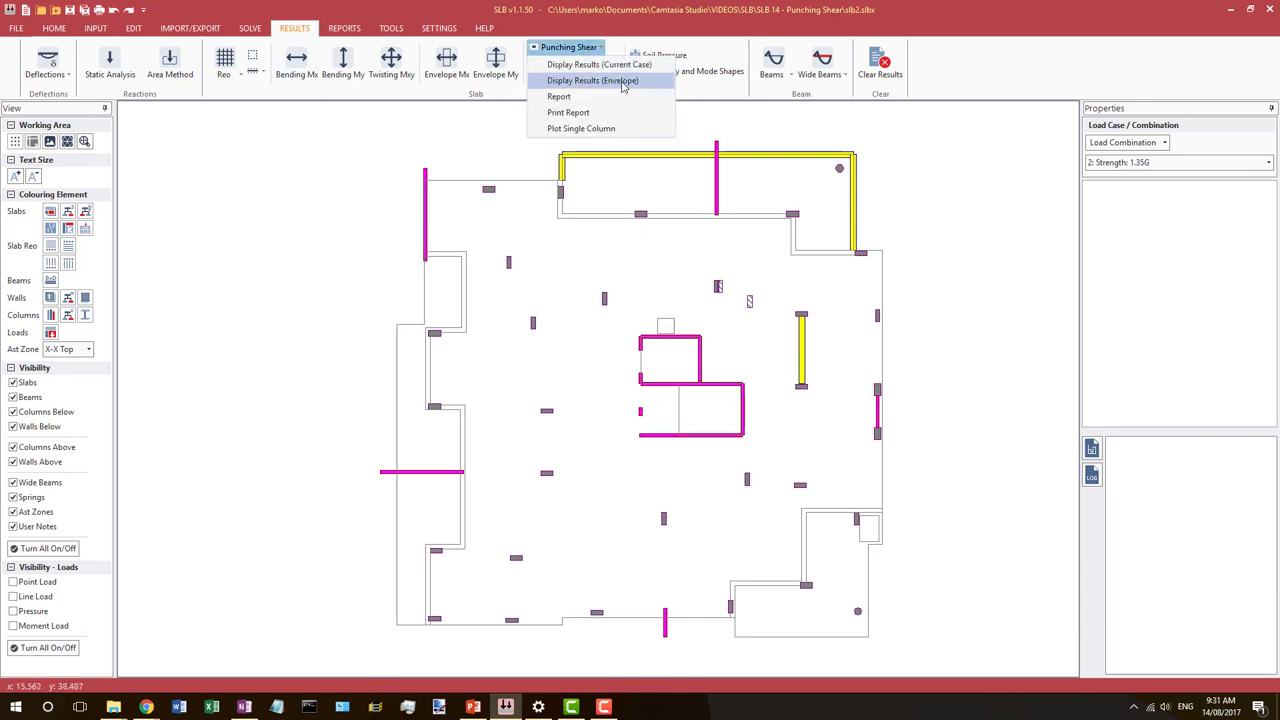
left_click(452, 138)
left_click(1128, 163)
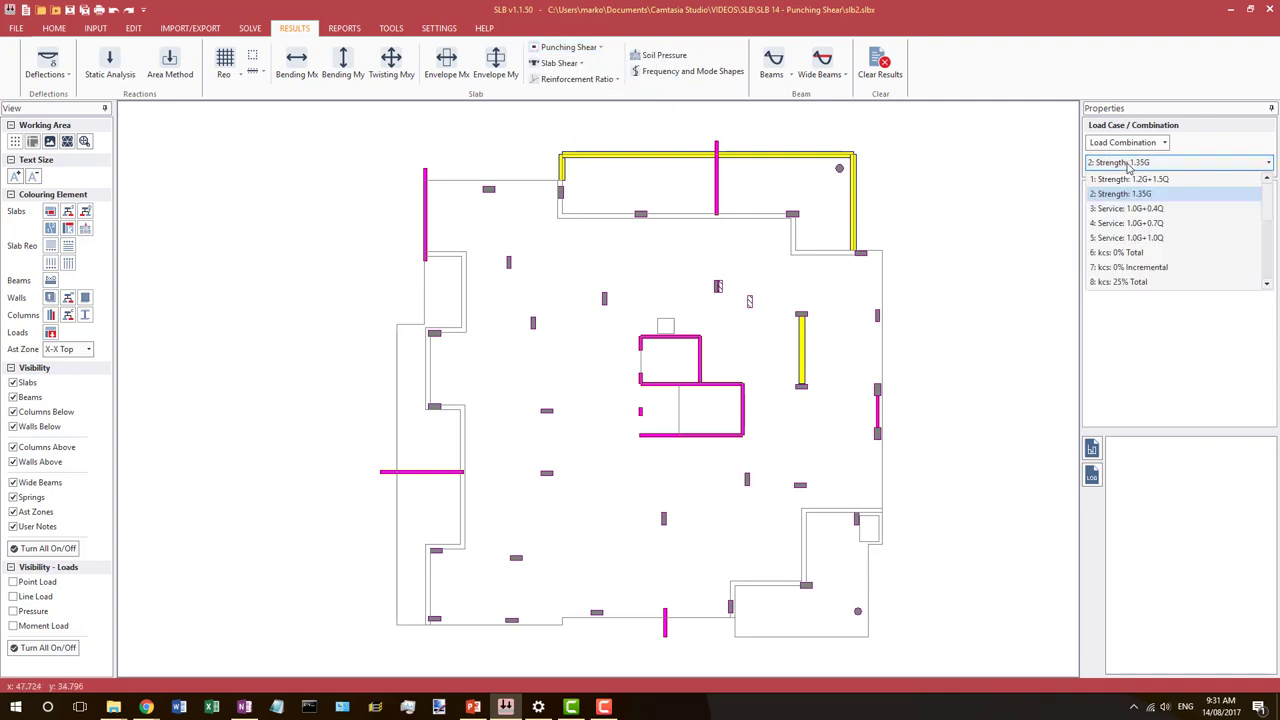
left_click(1033, 147)
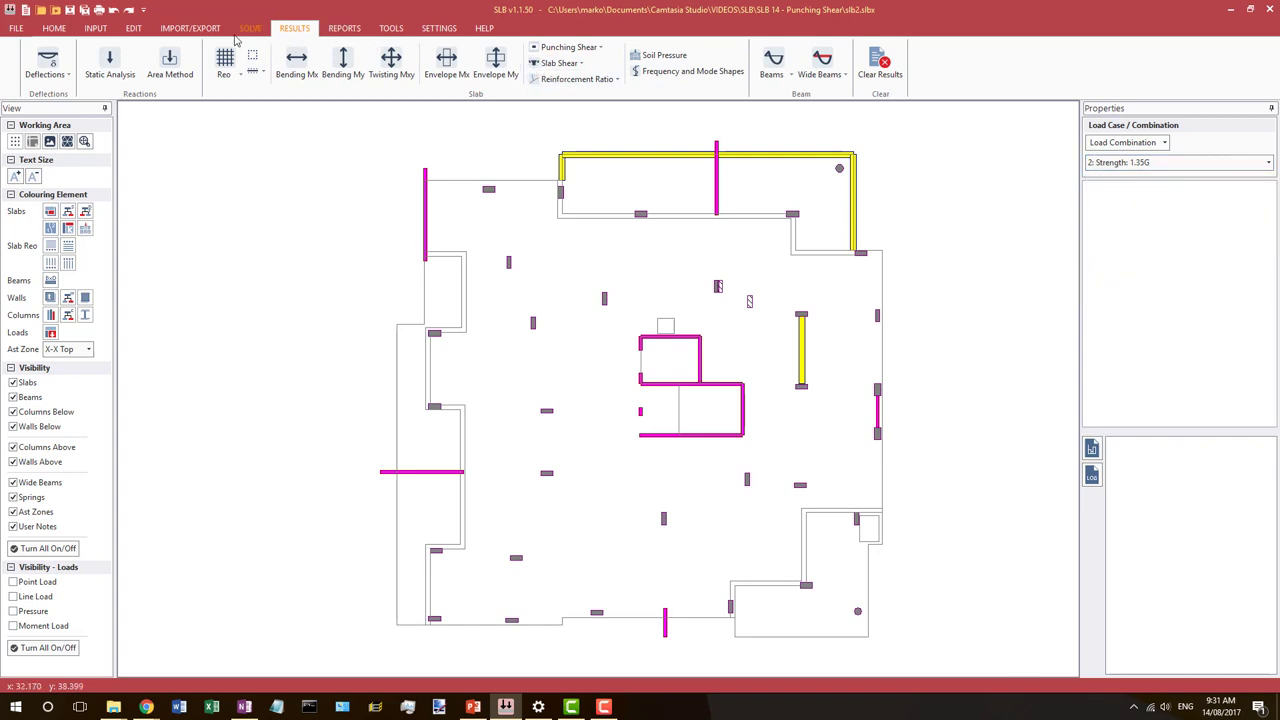
- Inspect the load combination factors table unchanged, then return to the results tools
left_click(100, 30)
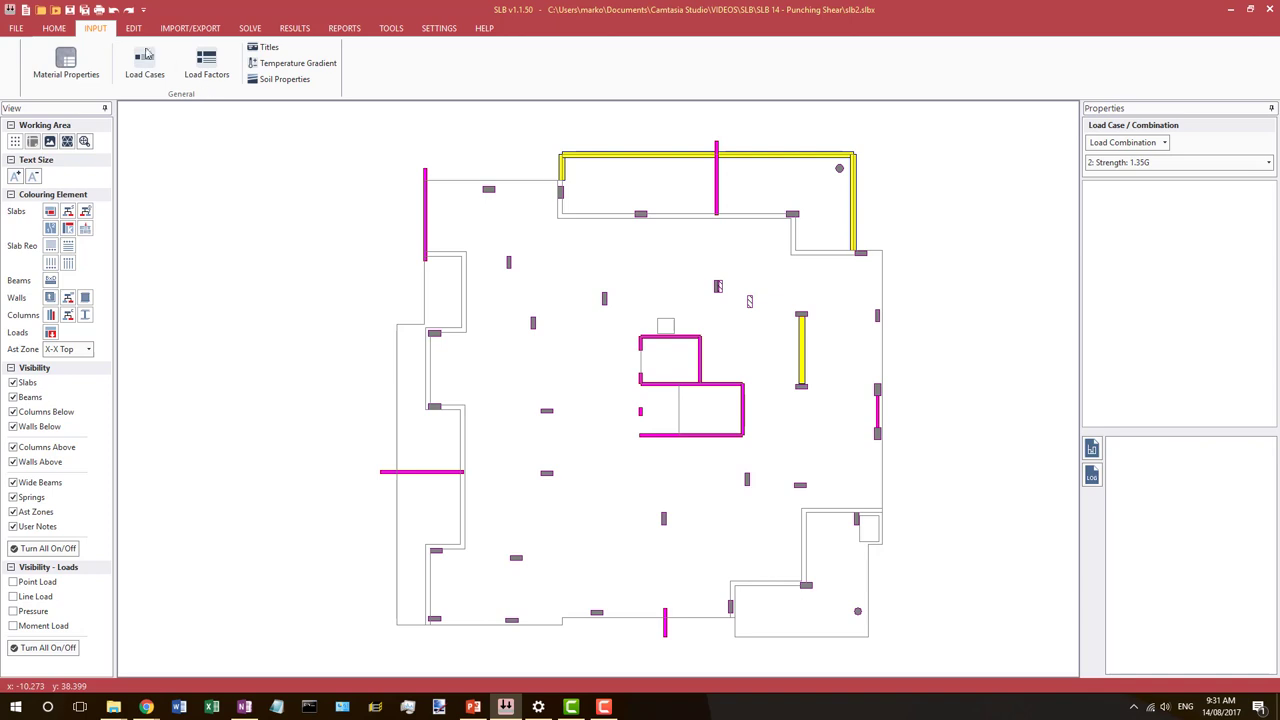
left_click(207, 68)
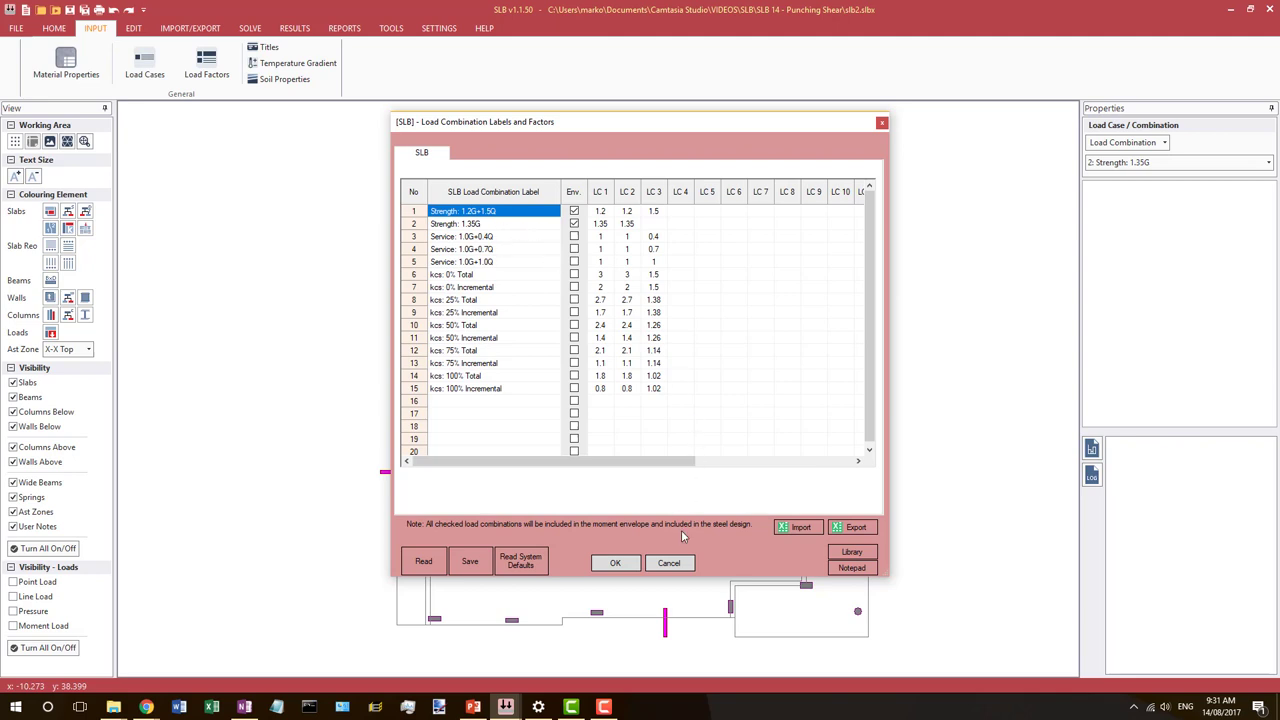
left_click(668, 563)
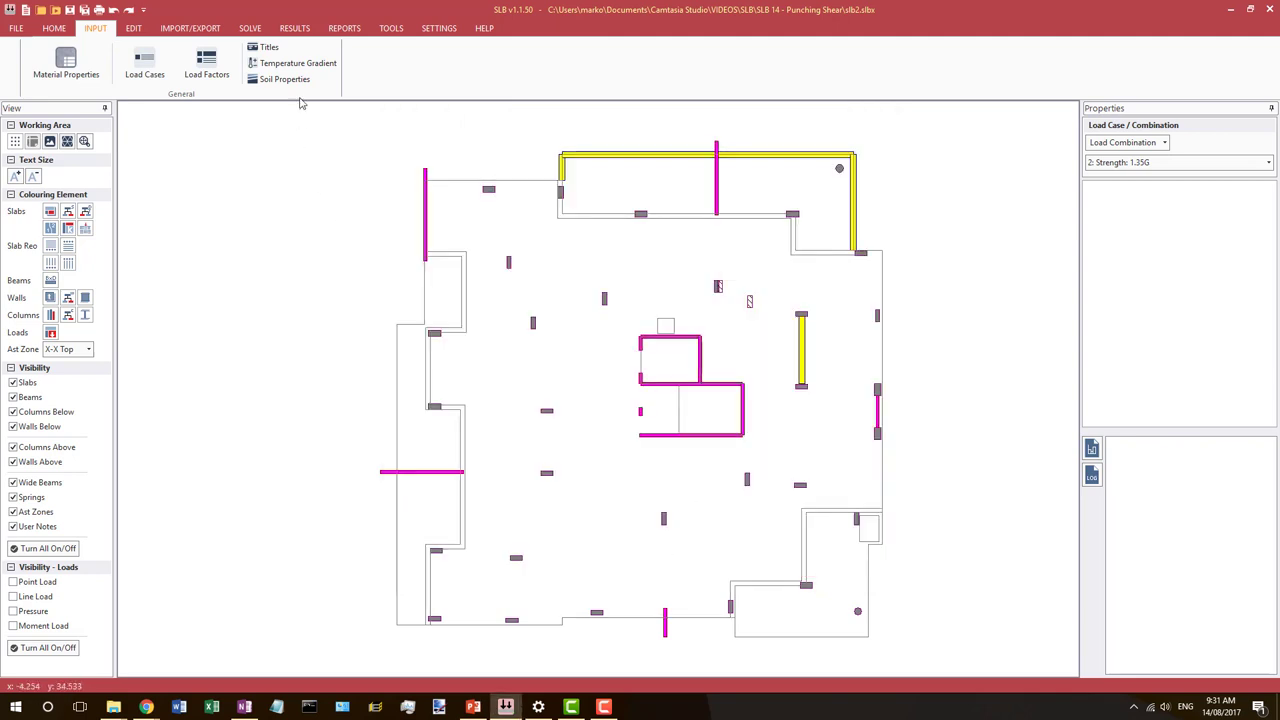
left_click(305, 29)
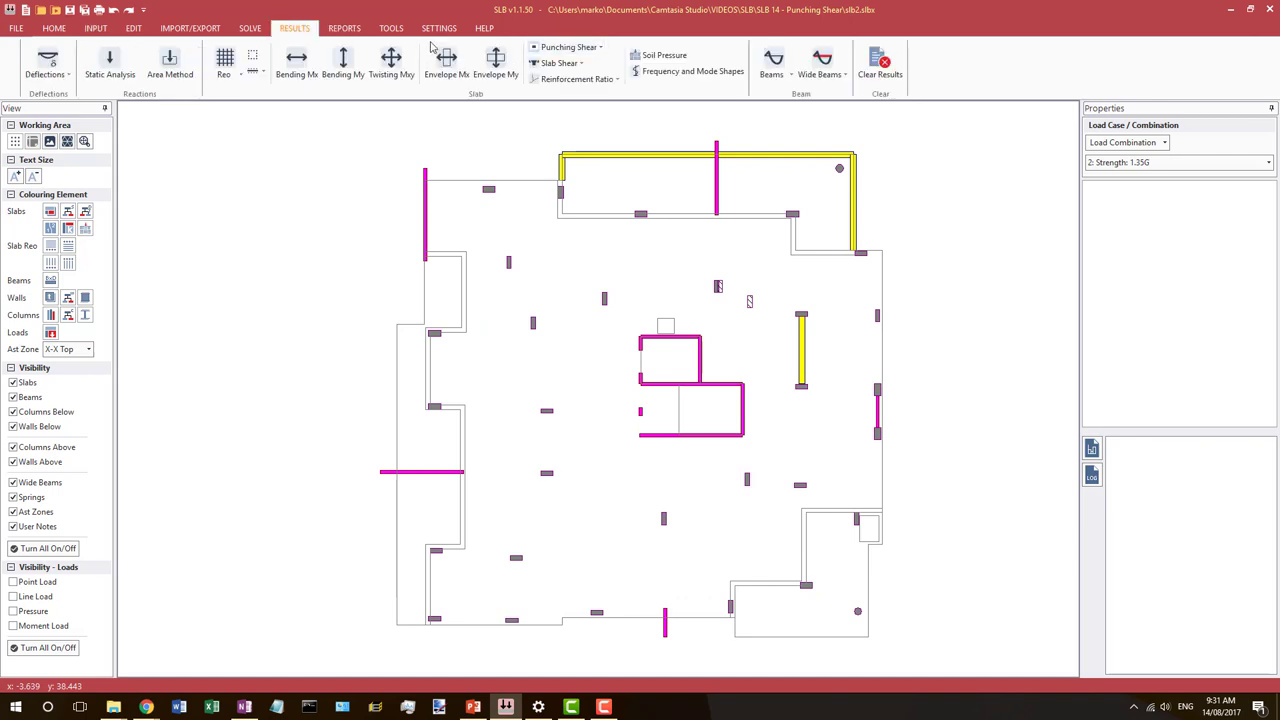
- Plot Area-method punching shear envelope results at every column and enlarge the label text
left_click(552, 48)
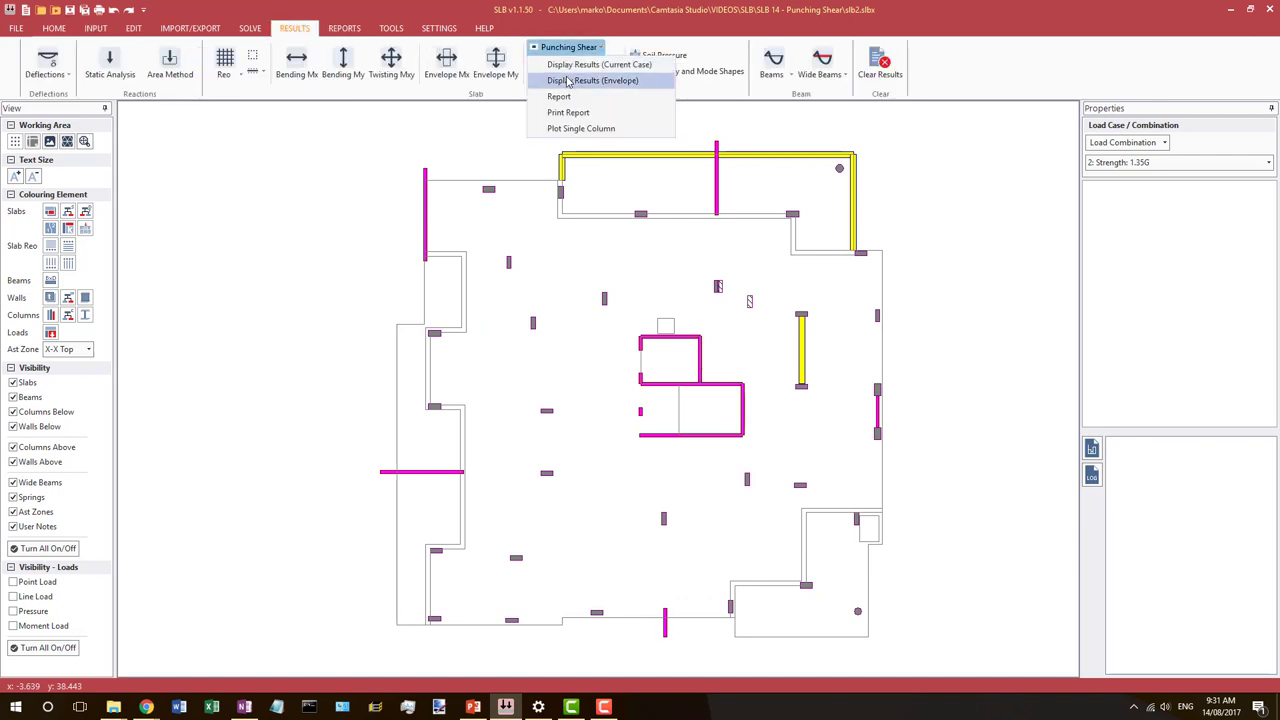
left_click(568, 80)
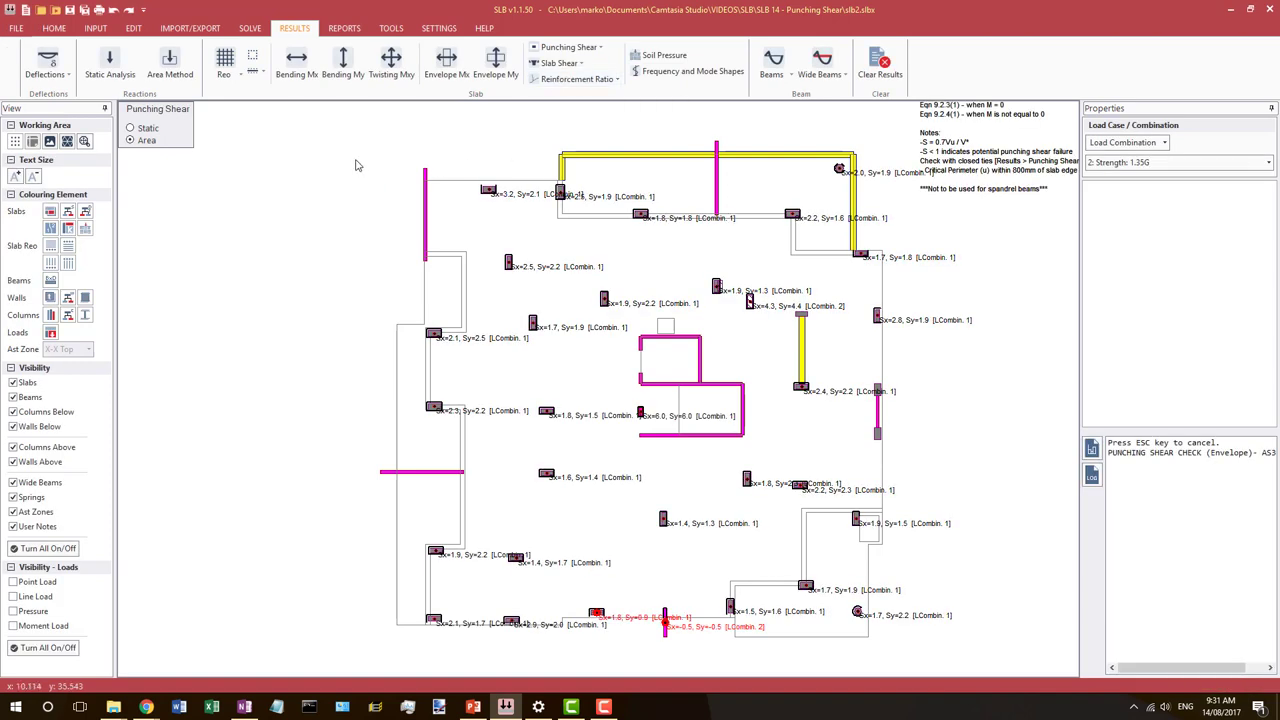
left_click(155, 132)
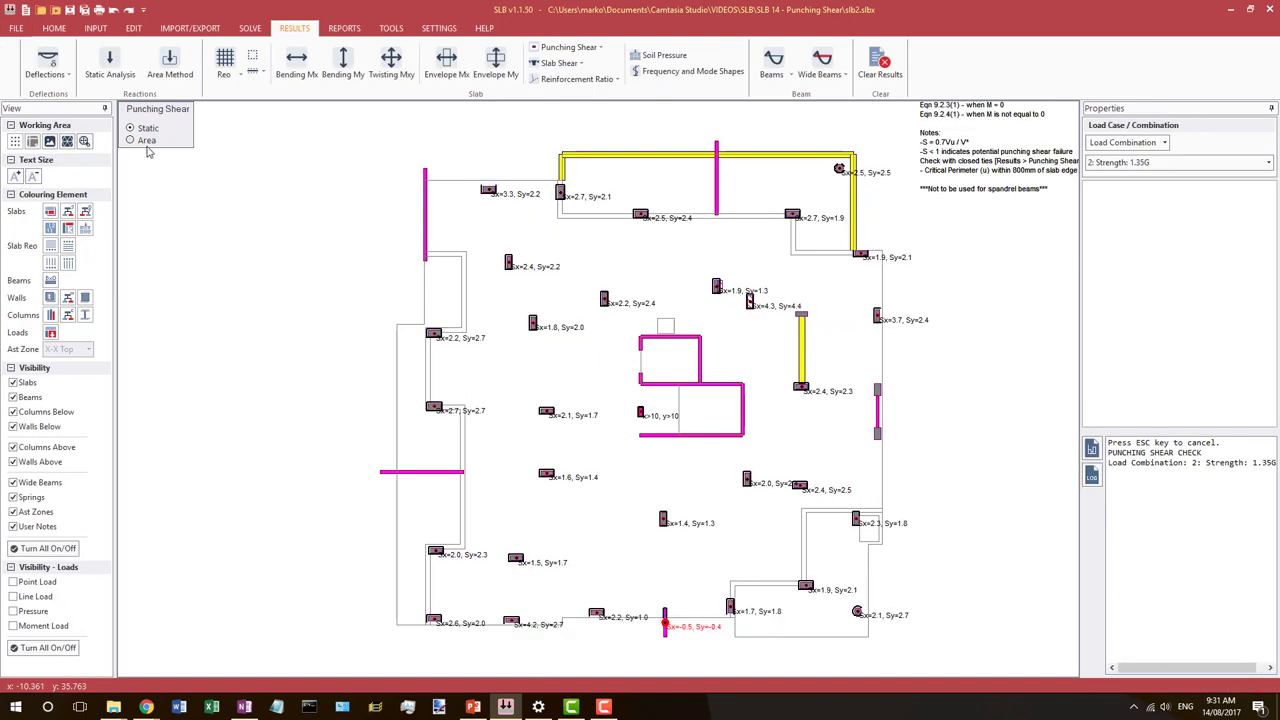
left_click(145, 141)
key("equal")
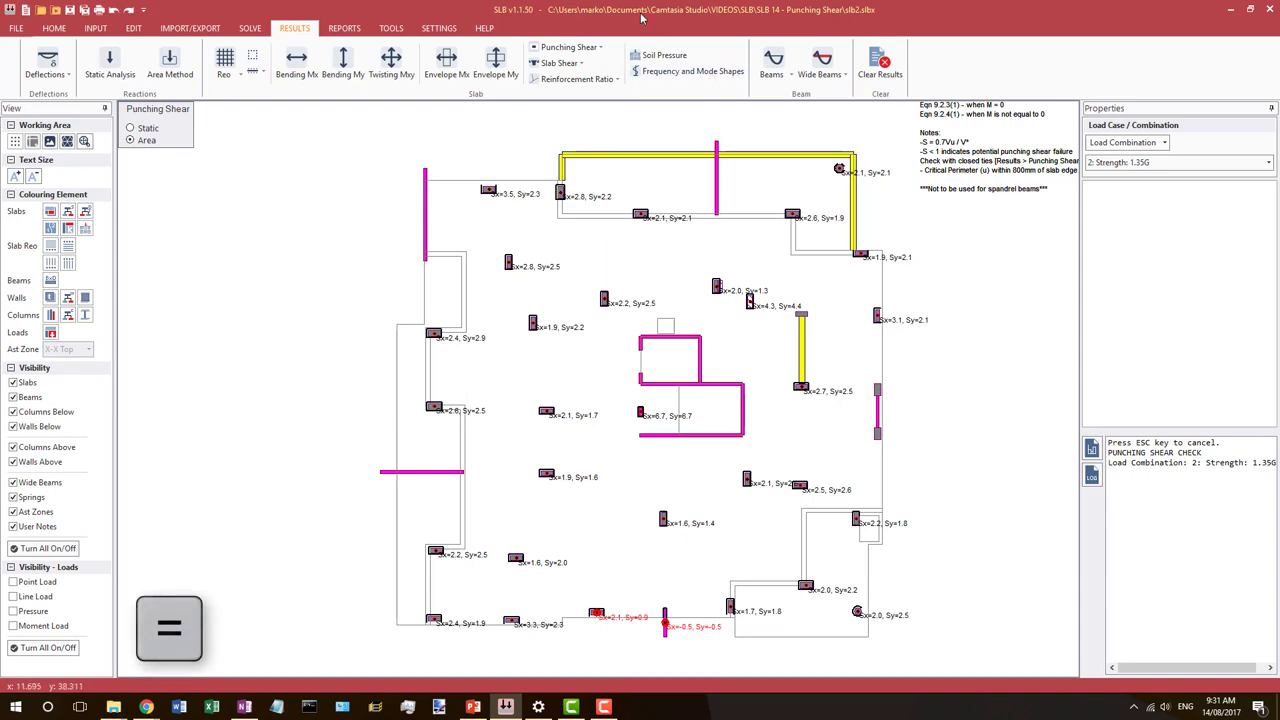
- Pan and zoom onto the bottom-edge columns, including red ones at Sx=2.1/Sy=0.9 and Sx=-0.5/Sy=-0.5
left_click_drag(823, 221, 699, 234)
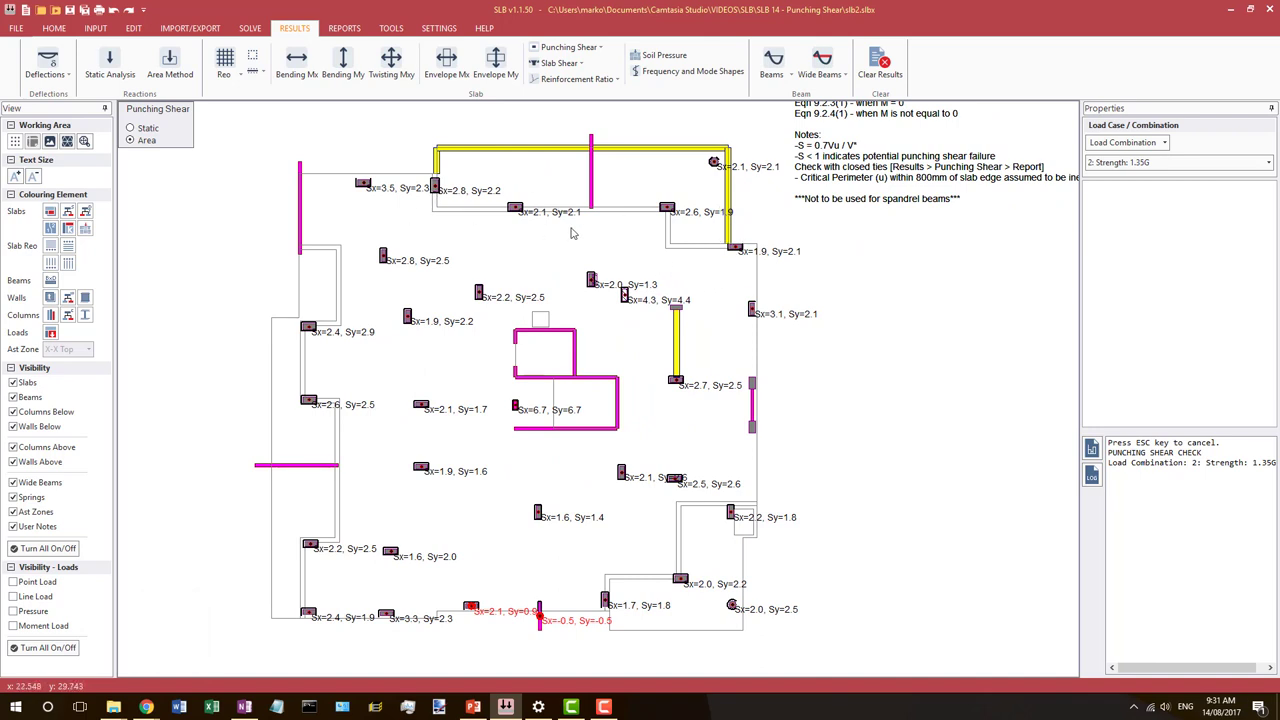
scroll(790, 215, "down", 3)
scroll(795, 255, "down", 1)
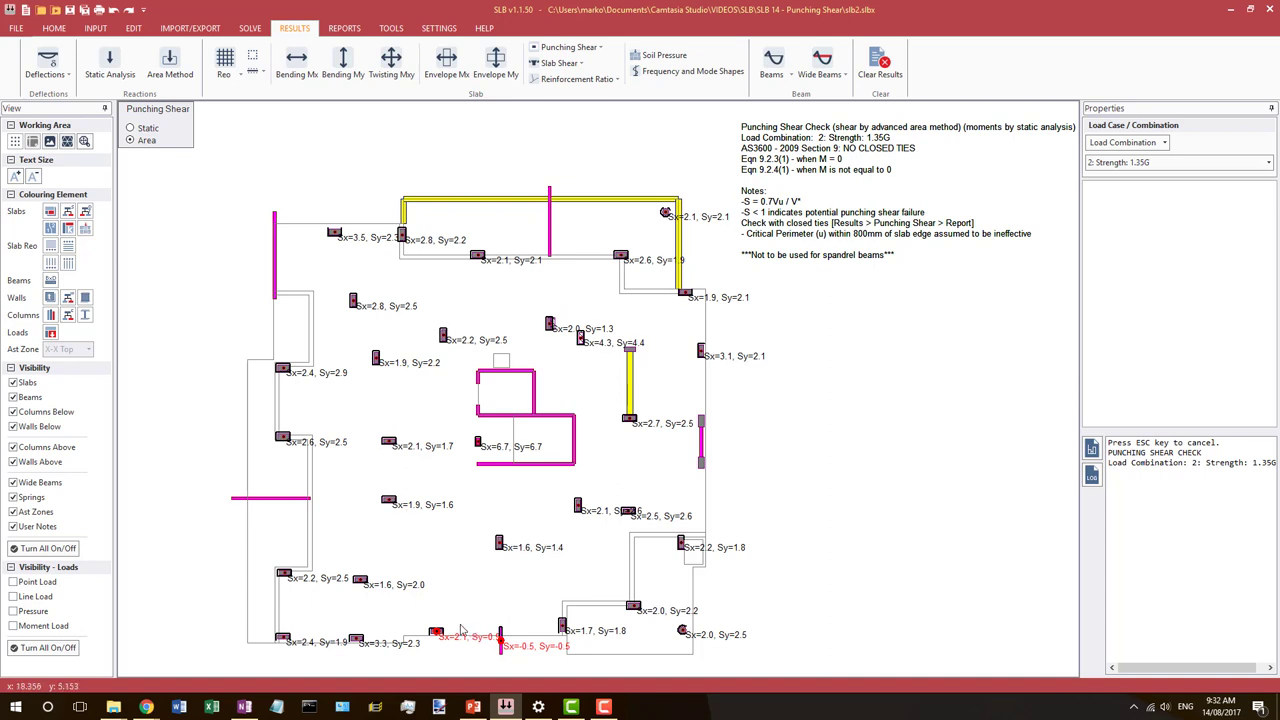
left_click_drag(458, 650, 489, 582)
scroll(489, 582, "up", 3)
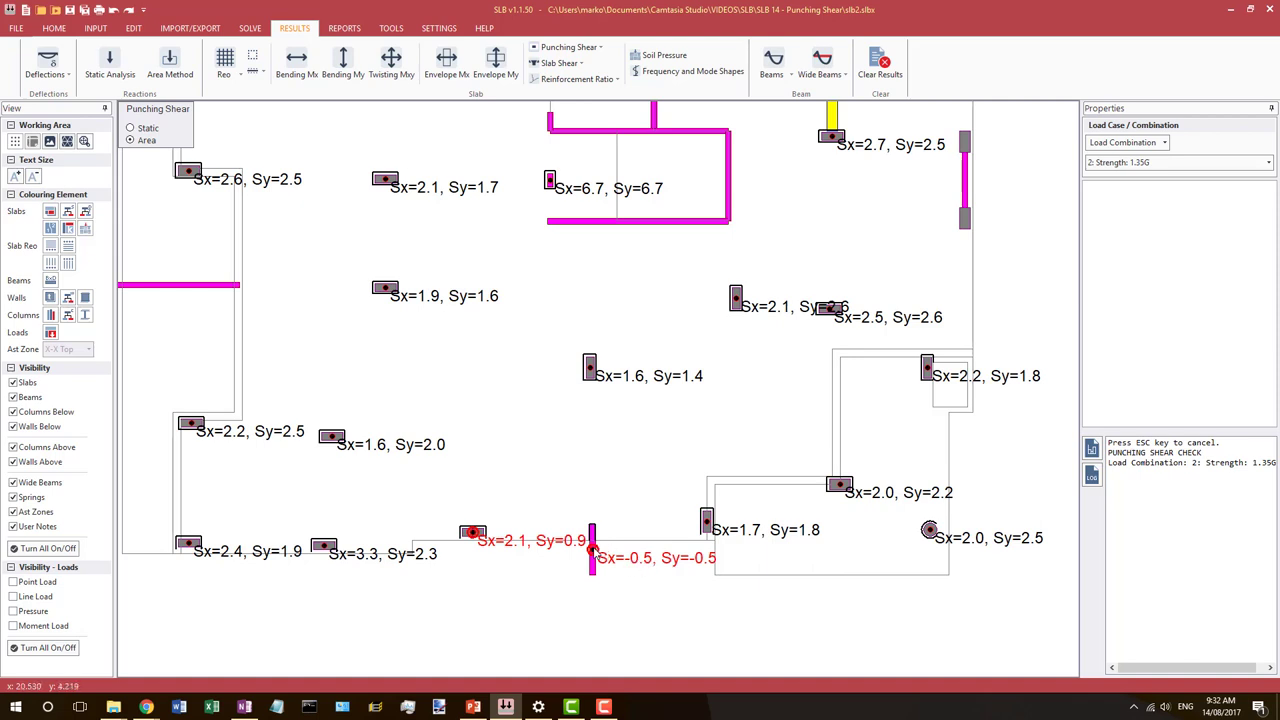
- End the check and pan around the lower-right and central columns, e.g. Sx=2.2/Sy=1.8
key("Escape")
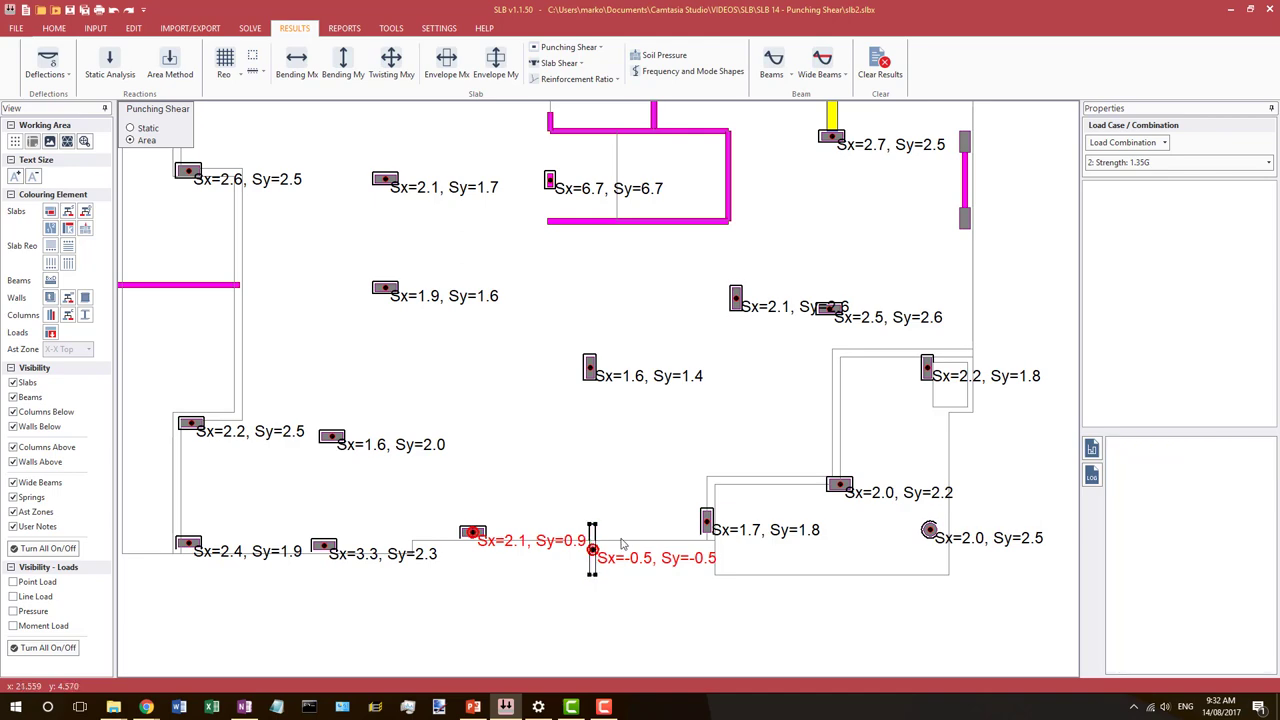
scroll(585, 568, "down", 2)
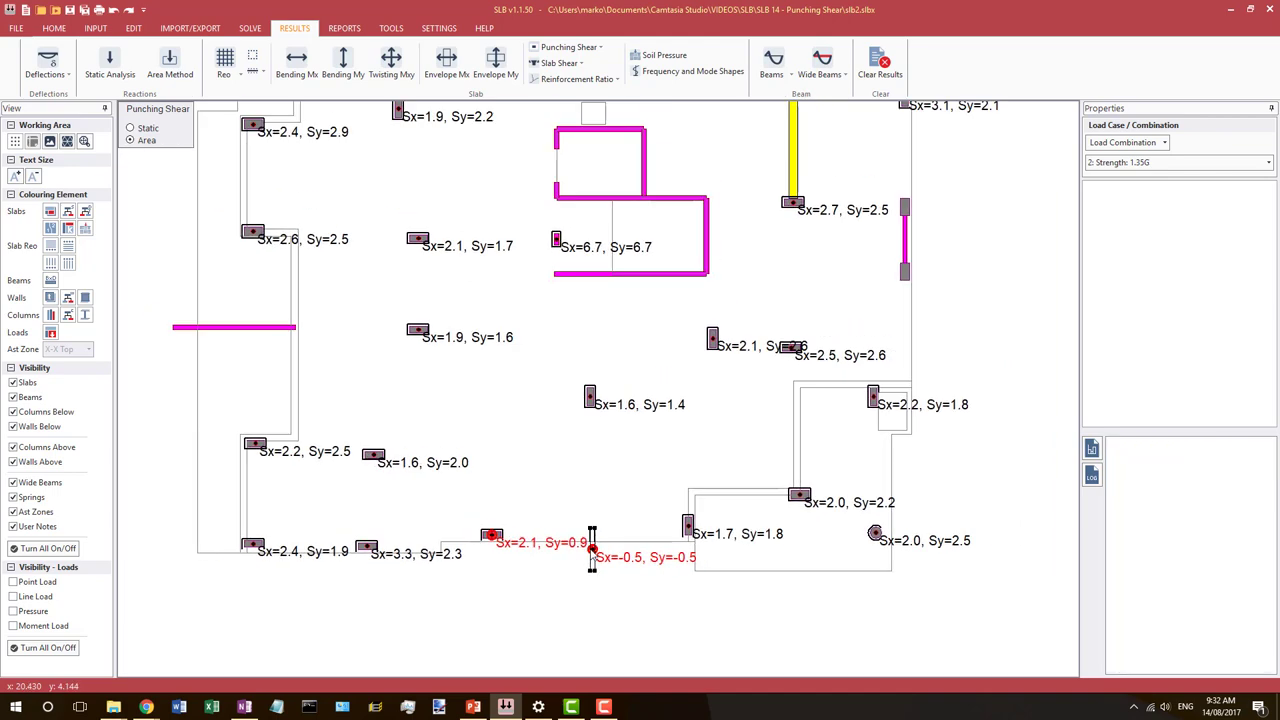
left_click_drag(920, 358, 819, 347)
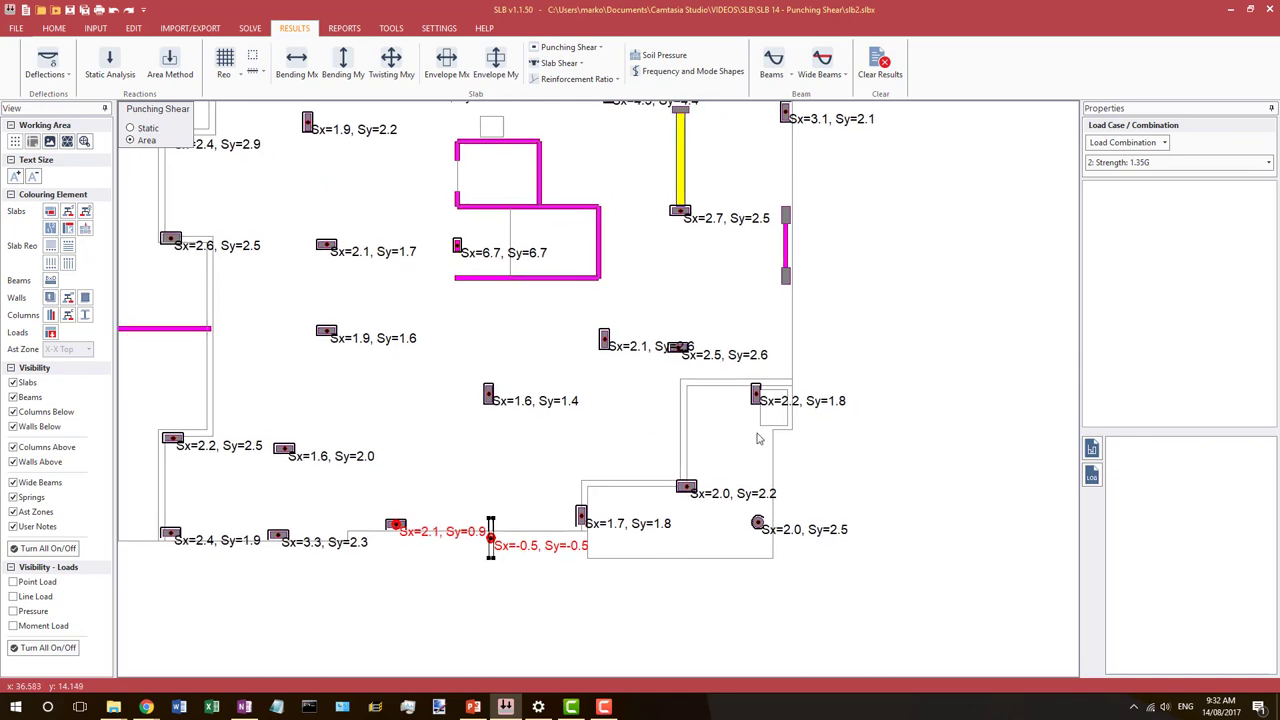
scroll(766, 534, "up", 3)
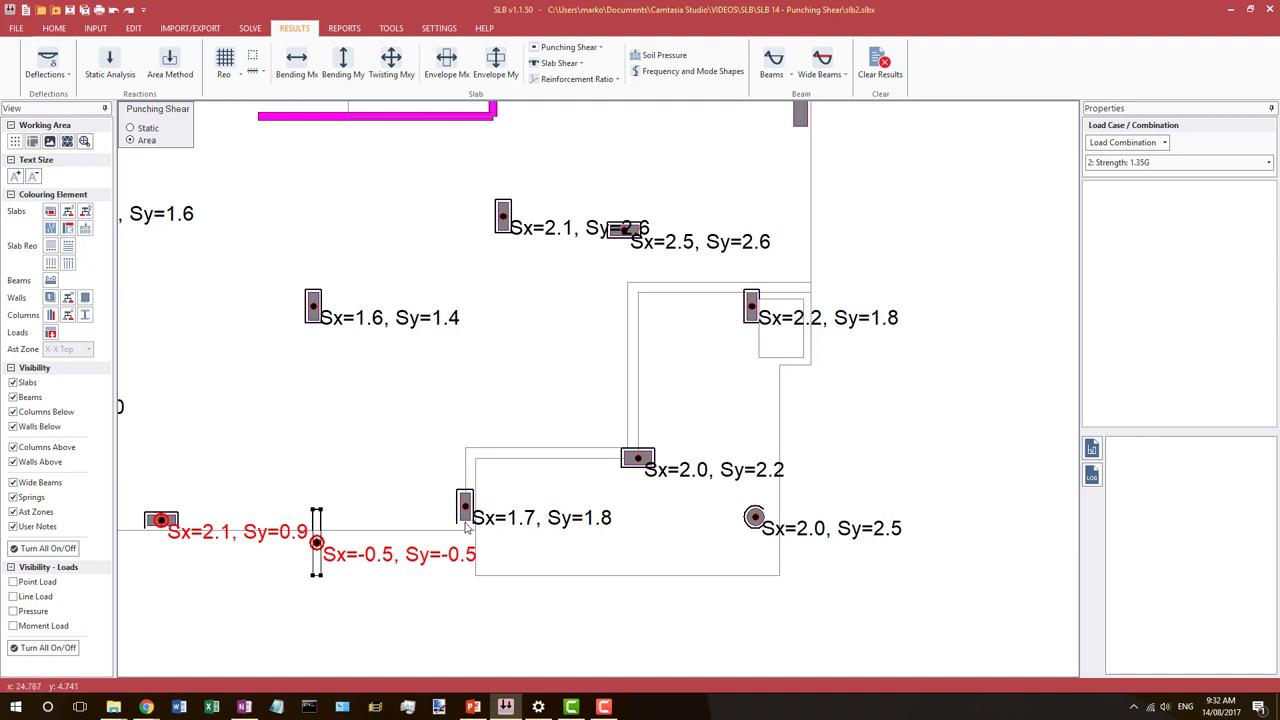
scroll(730, 388, "up", 3)
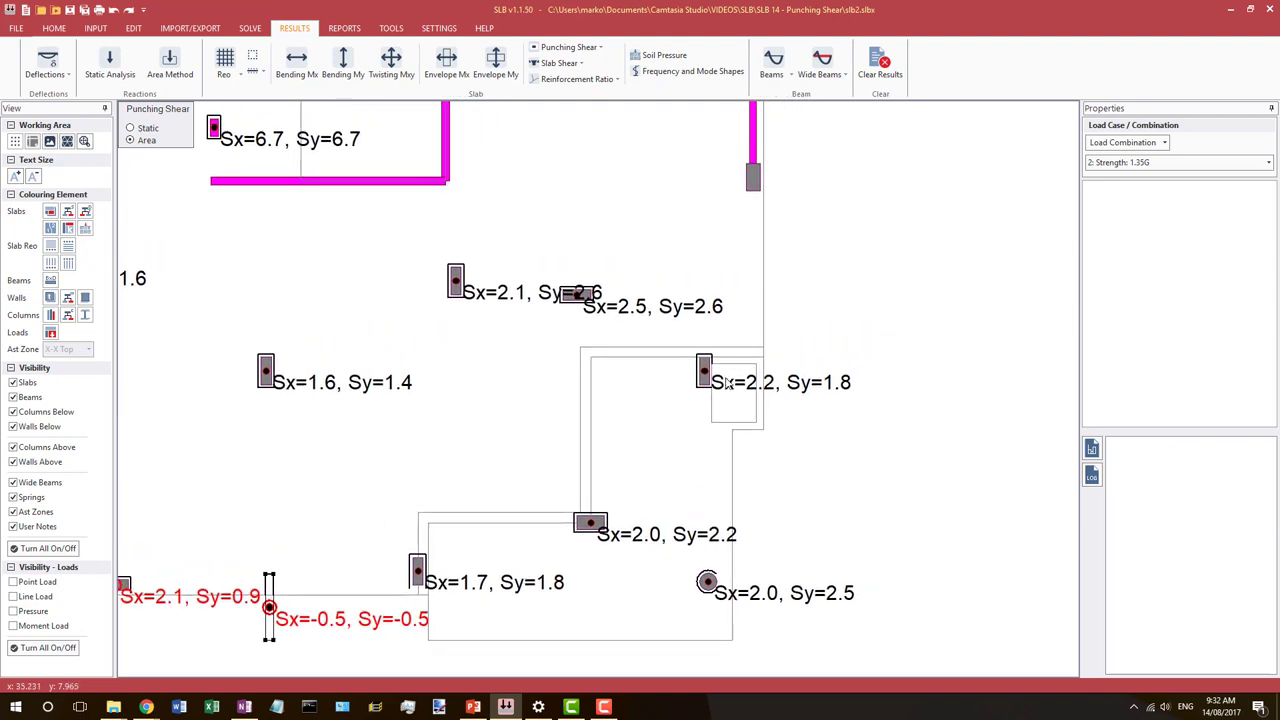
scroll(713, 376, "up", 1)
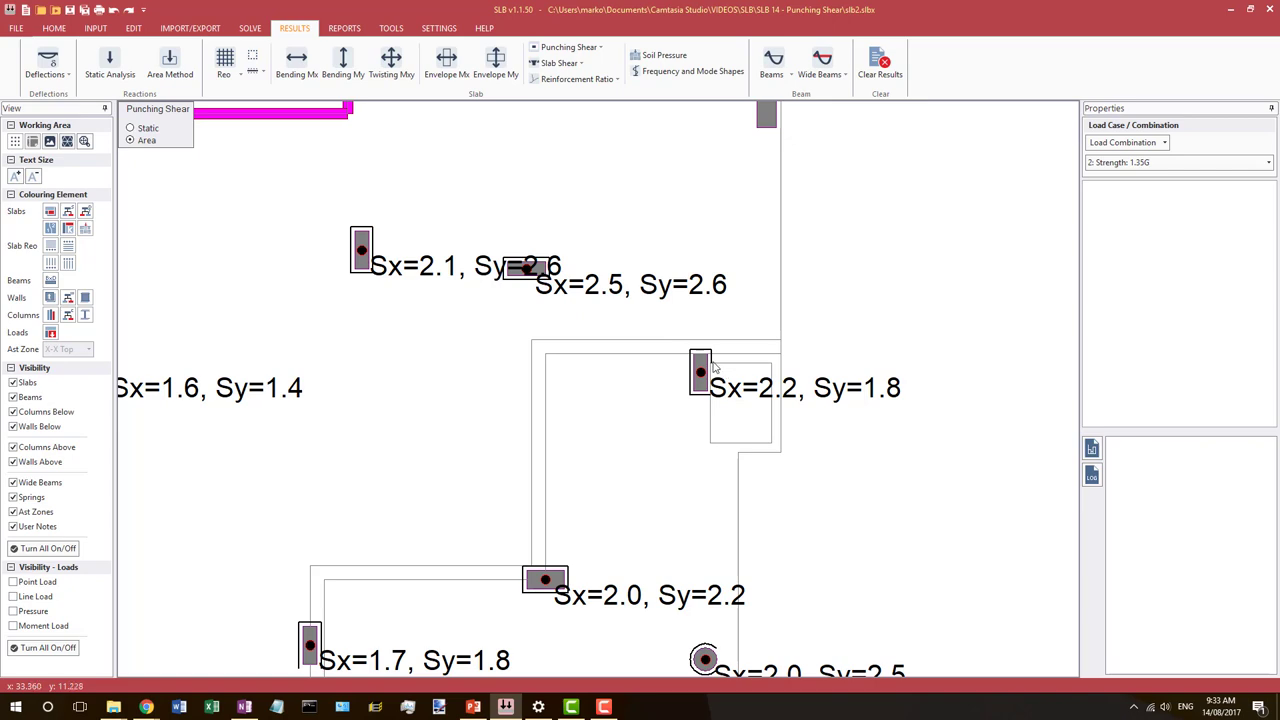
scroll(714, 368, "down", 5)
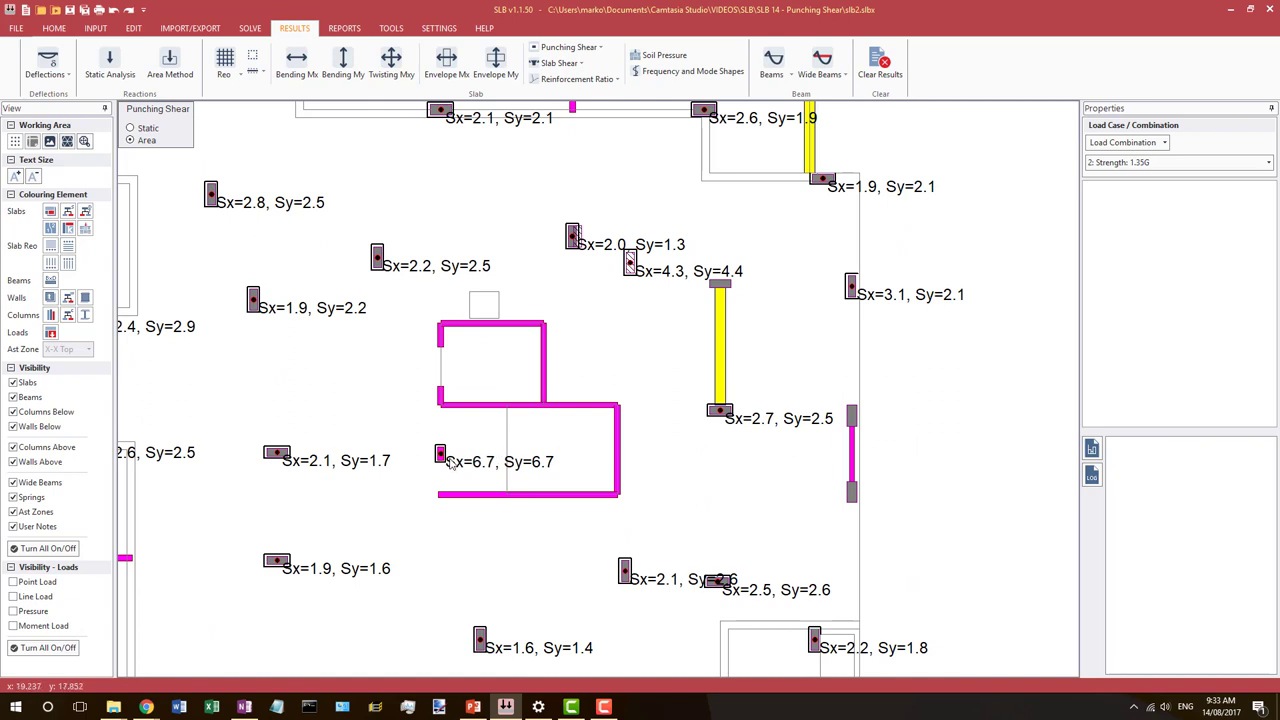
- Zoom in closely on the column below the yellow beam, labelled Sx=2.7, Sy=2.5
scroll(449, 462, "up", 1)
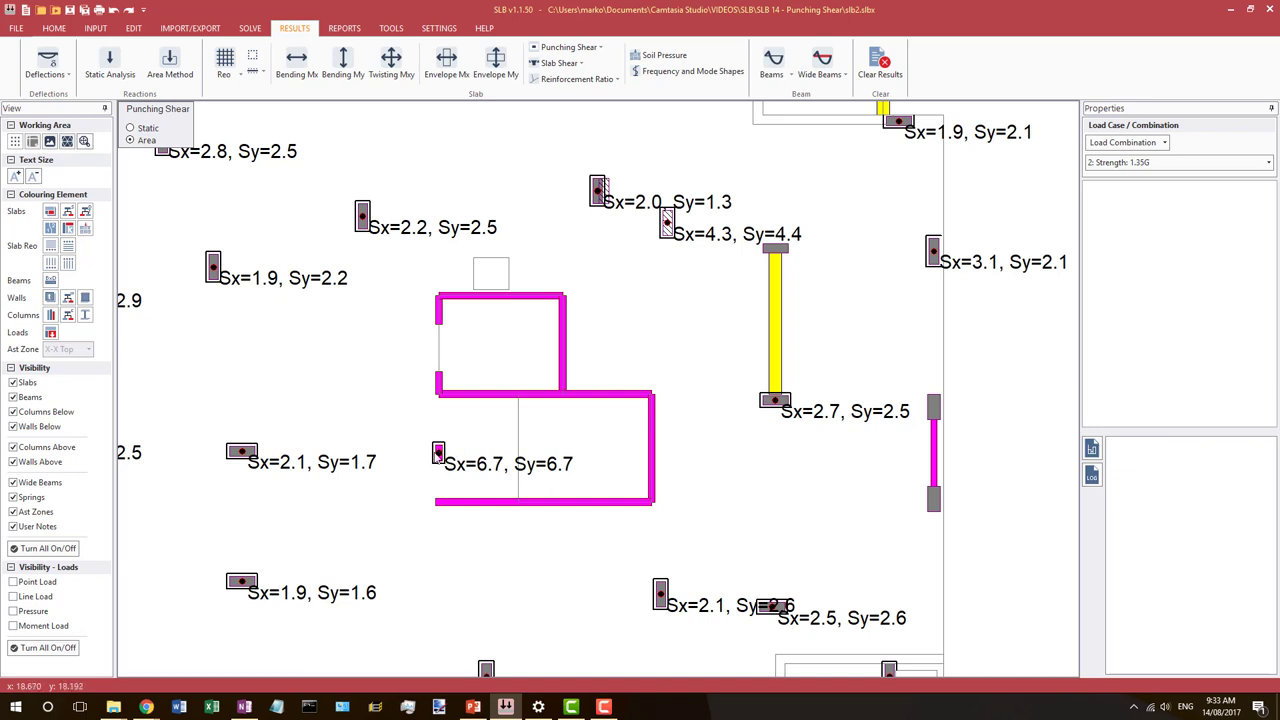
left_click_drag(978, 452, 688, 423)
scroll(688, 423, "up", 2)
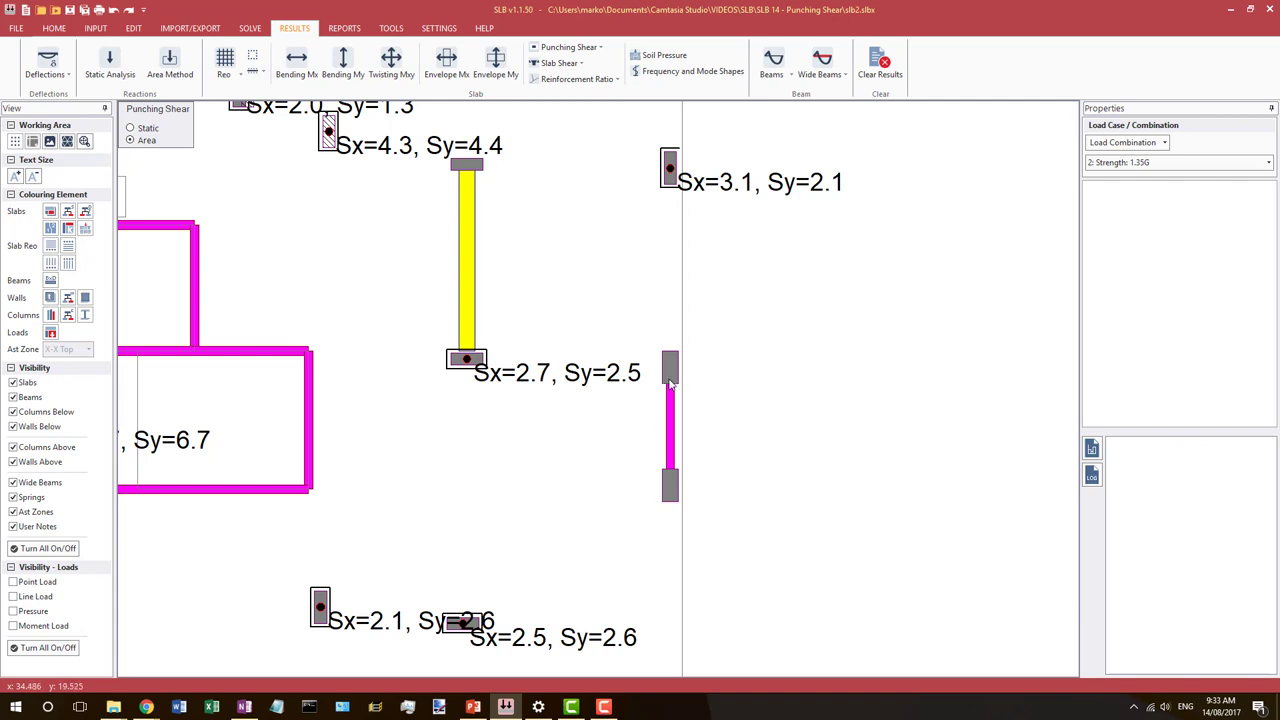
mouse_move(663, 310)
left_mouse_down()
mouse_move(760, 409)
mouse_move(757, 422)
left_mouse_up()
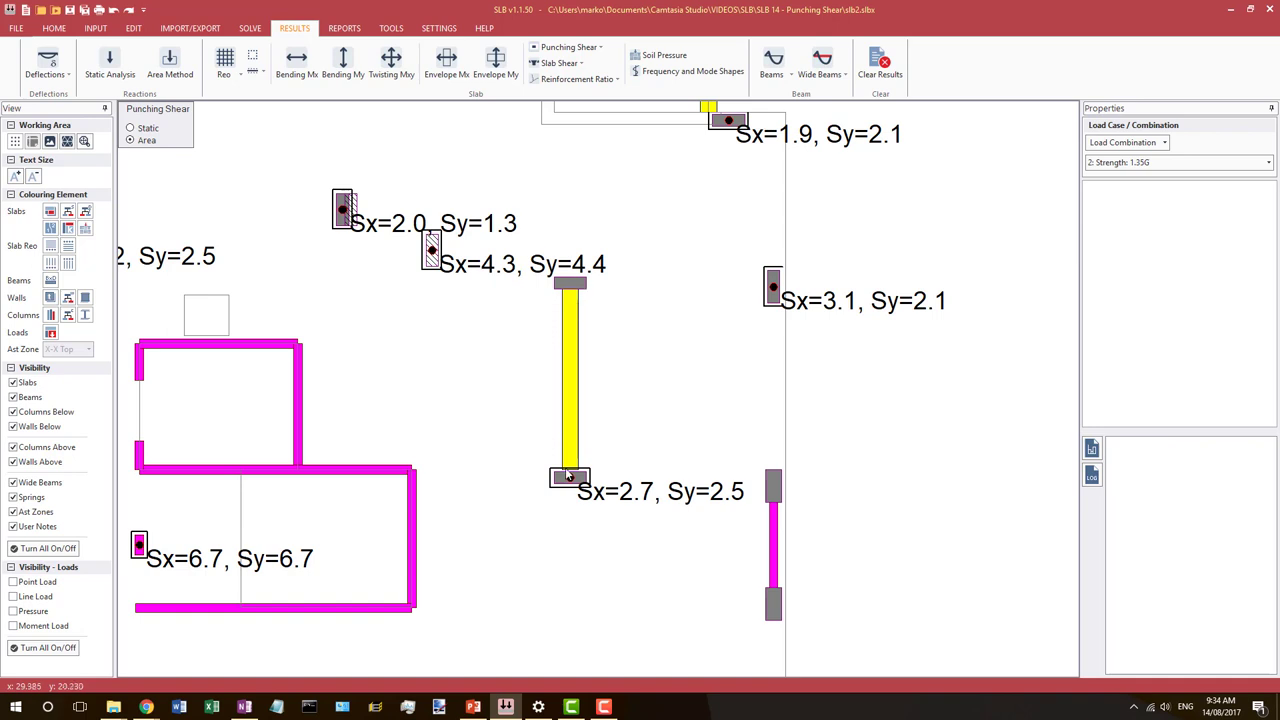
scroll(570, 478, "up", 3)
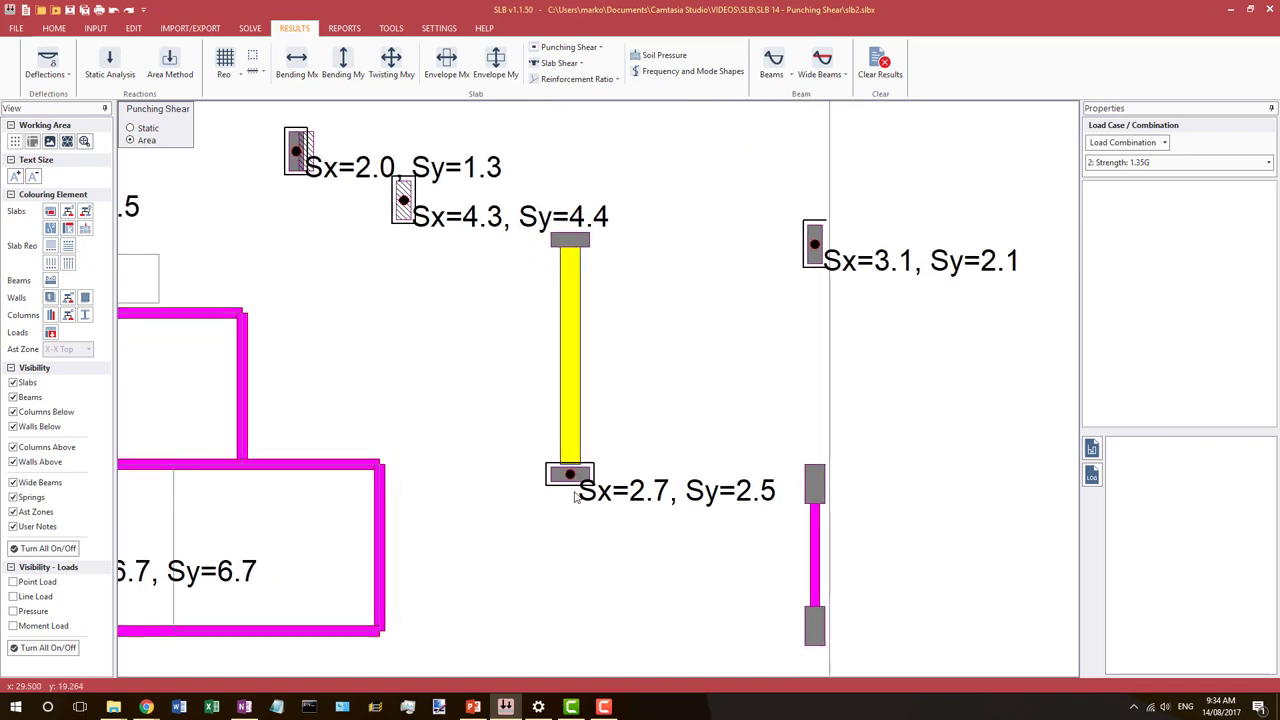
scroll(575, 485, "up", 1)
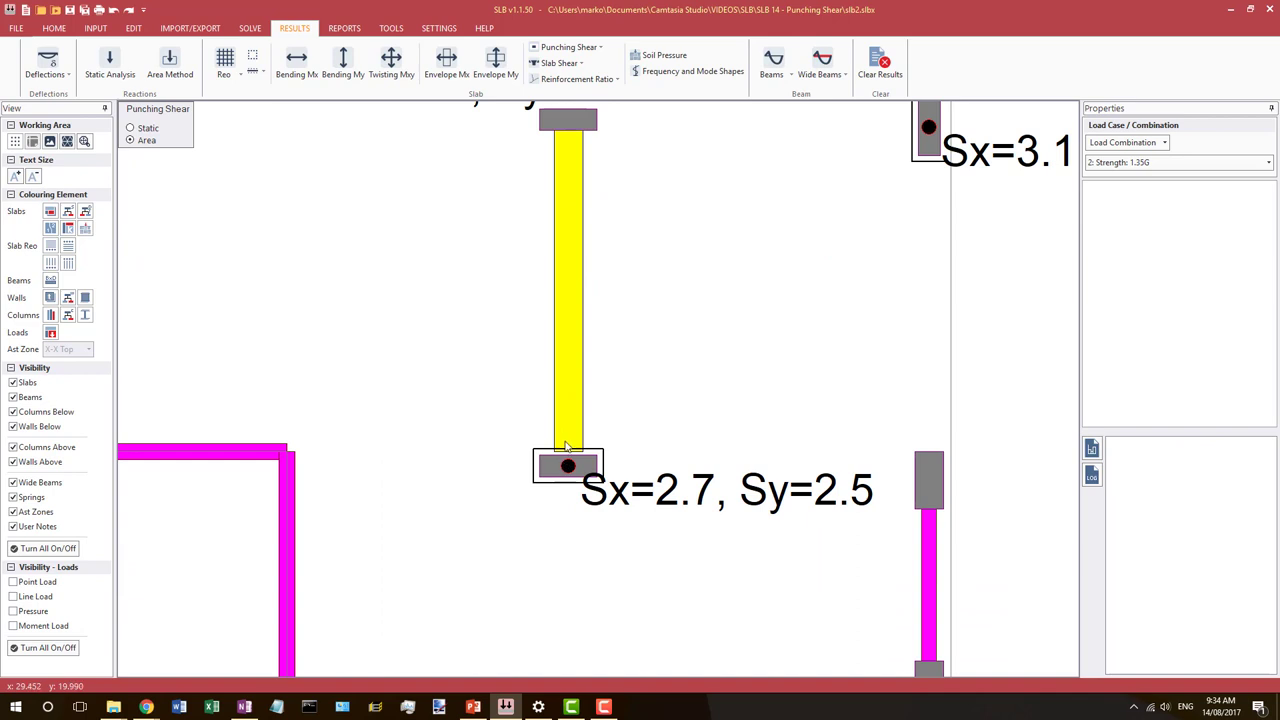
scroll(570, 445, "down", 1)
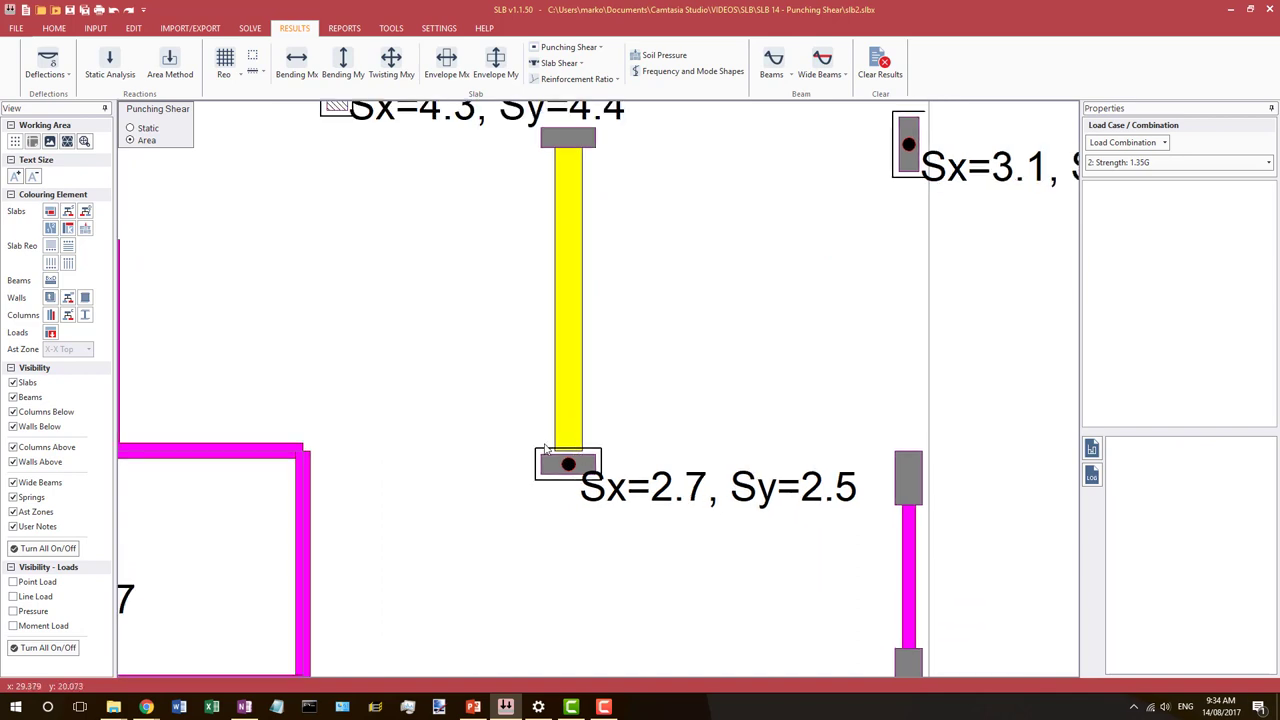